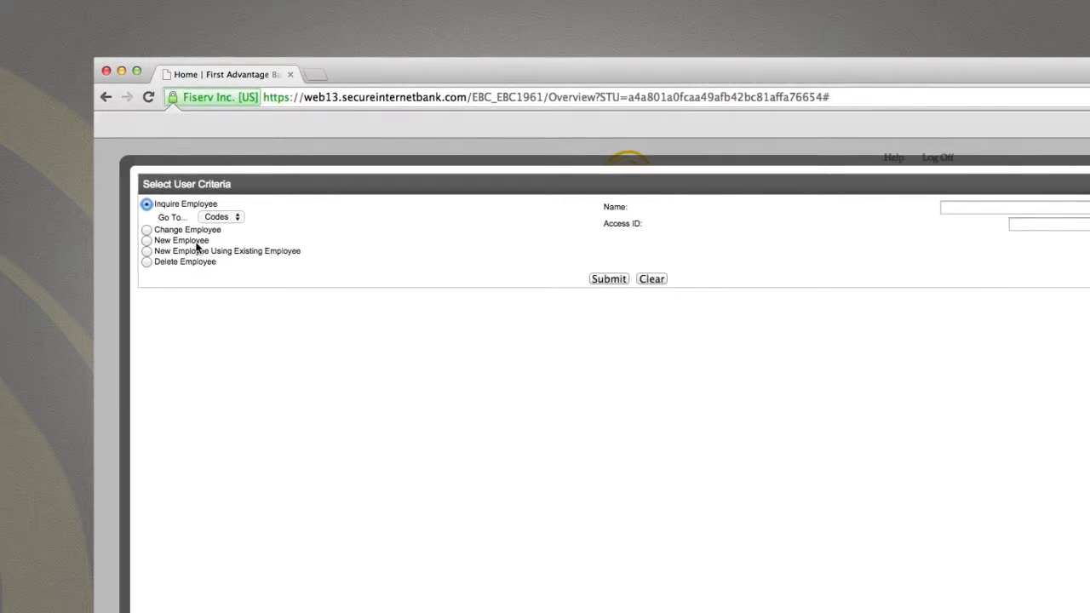
- Start a new employee with their name, Employee security level and Transaction Exports set to Yes
{"action": "left_click", "coordinate": [197, 245]}
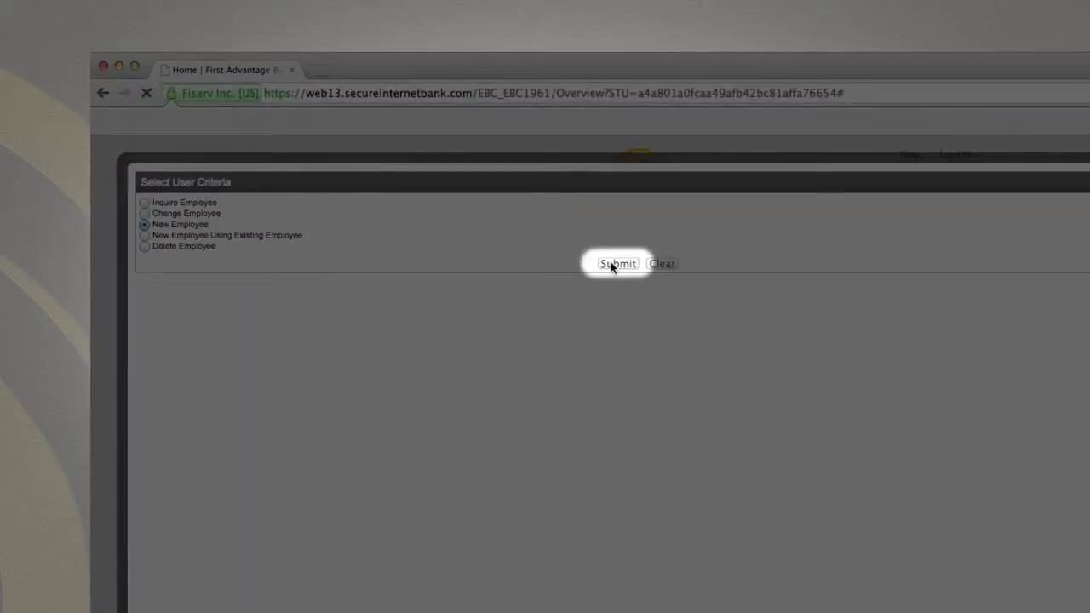
{"action": "left_click", "coordinate": [613, 264]}
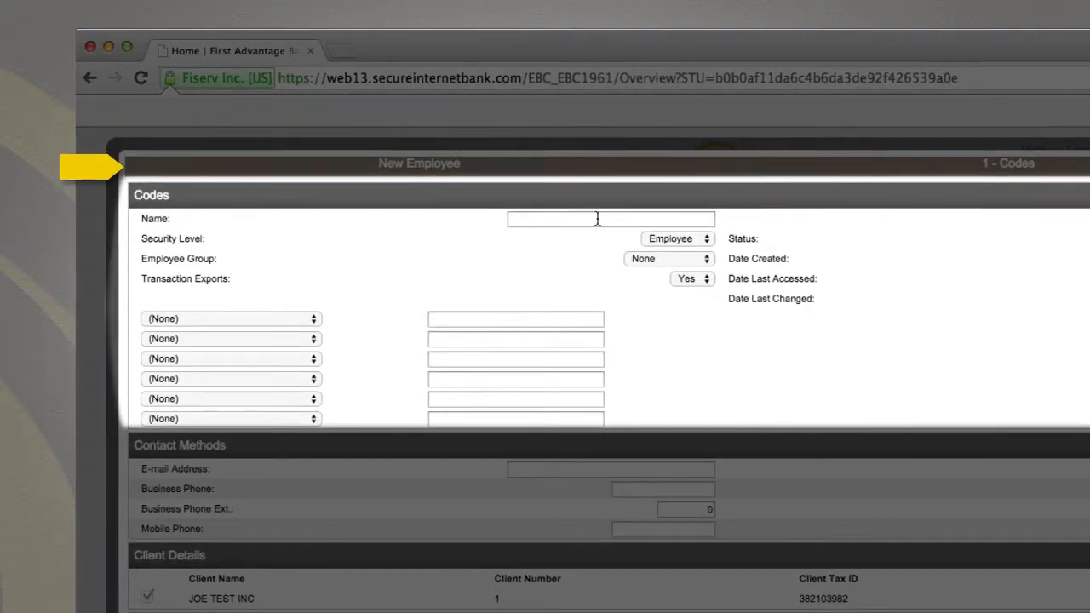
{"action": "left_click", "coordinate": [597, 219]}
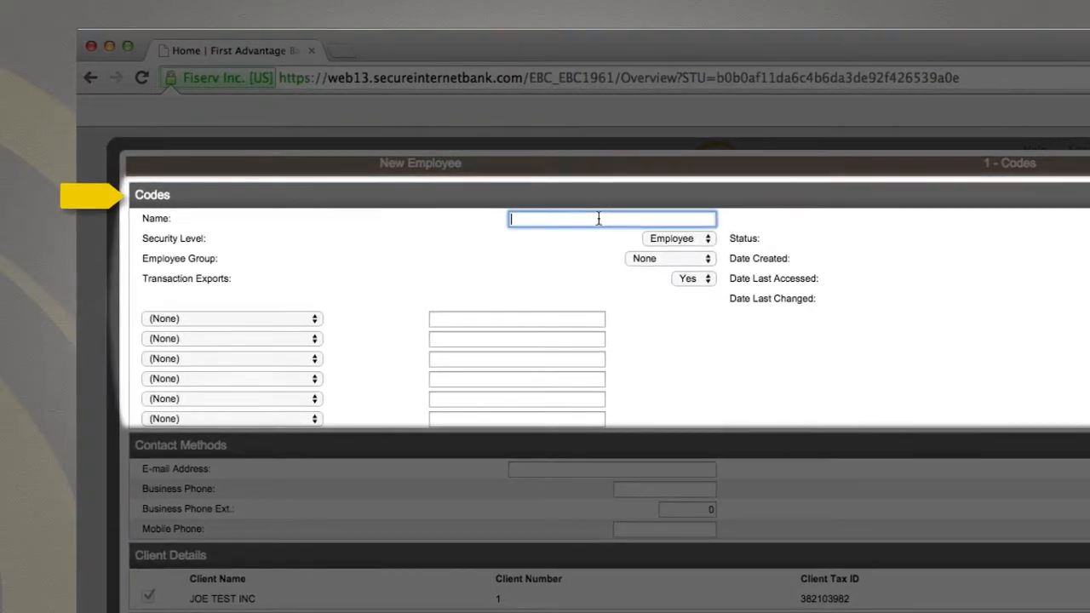
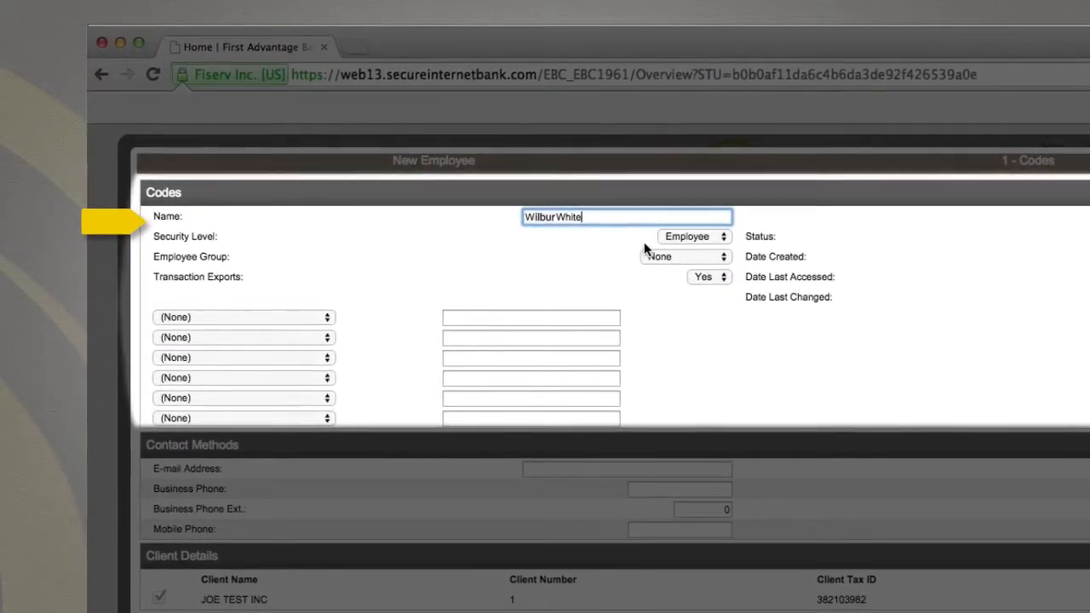
{"action": "left_click", "coordinate": [723, 238]}
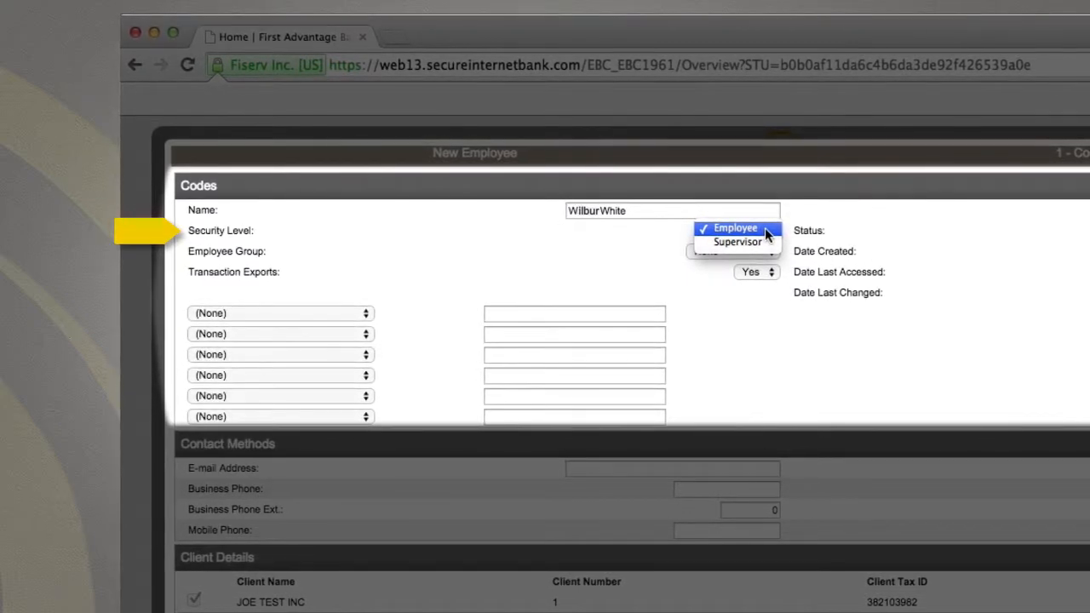
{"action": "left_click", "coordinate": [764, 229]}
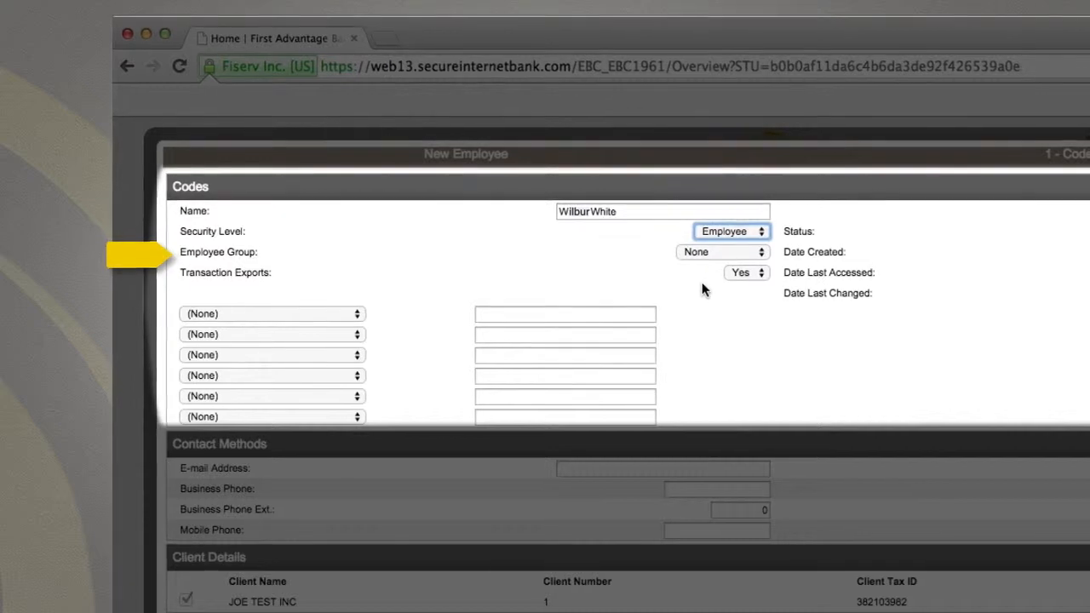
{"action": "left_click", "coordinate": [746, 274]}
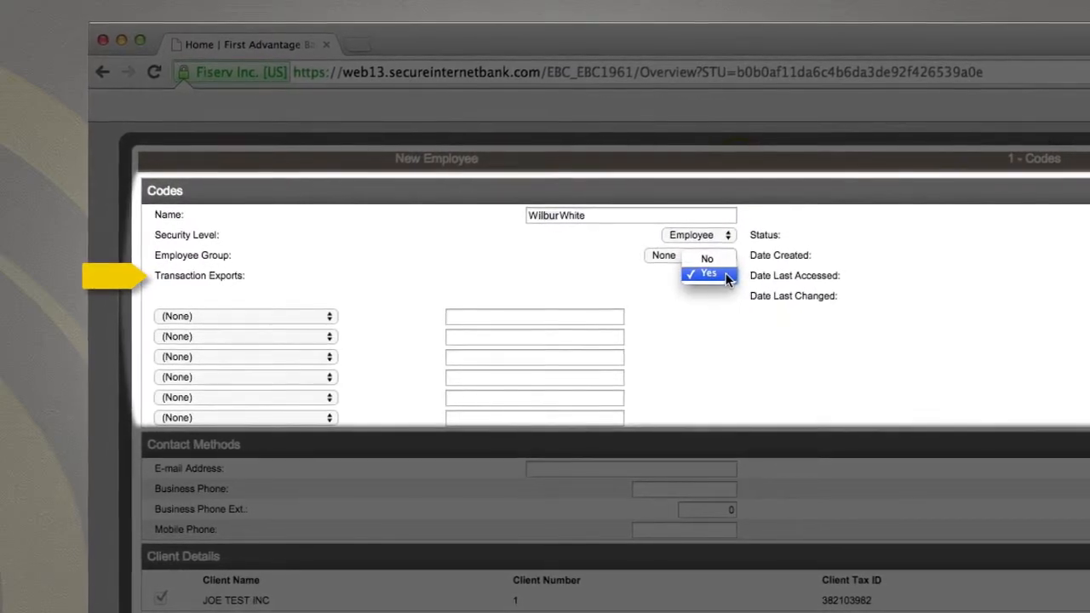
{"action": "left_click", "coordinate": [722, 274]}
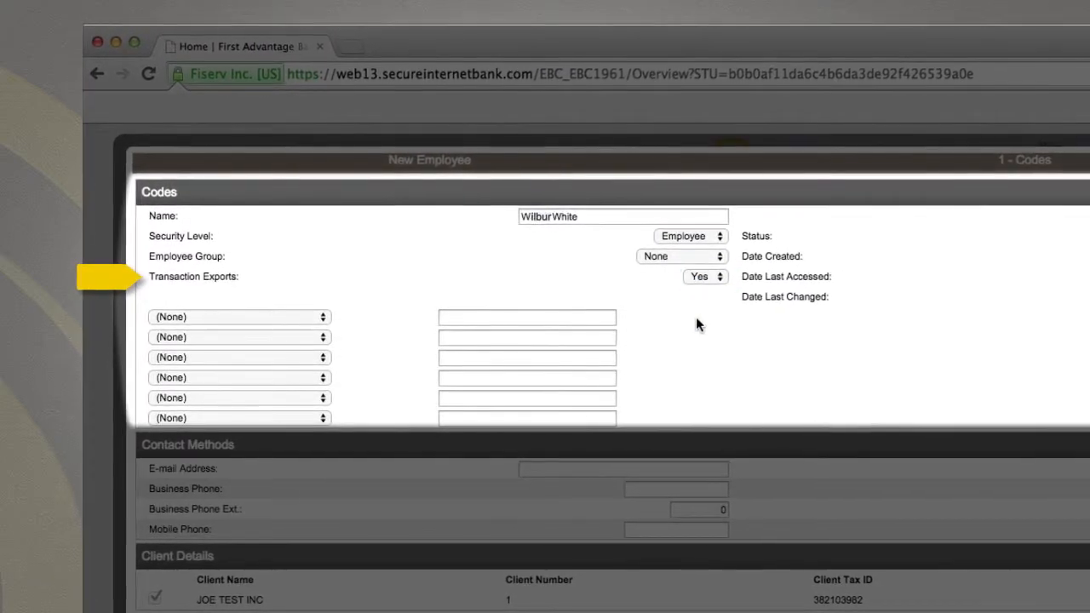
- Add three codes: the employee's e-mail, cell phone number and maiden-name answer
{"action": "left_click", "coordinate": [315, 317]}
{"action": "left_click", "coordinate": [309, 329]}
{"action": "left_click", "coordinate": [464, 318]}
{"action": "left_click", "coordinate": [319, 338]}
{"action": "left_click", "coordinate": [290, 473]}
{"action": "left_click", "coordinate": [457, 339]}
{"action": "type", "text": "9315551234"}
{"action": "left_click", "coordinate": [300, 358]}
{"action": "left_click", "coordinate": [202, 546]}
{"action": "left_click", "coordinate": [475, 360]}
{"action": "type", "text": "Blue"}
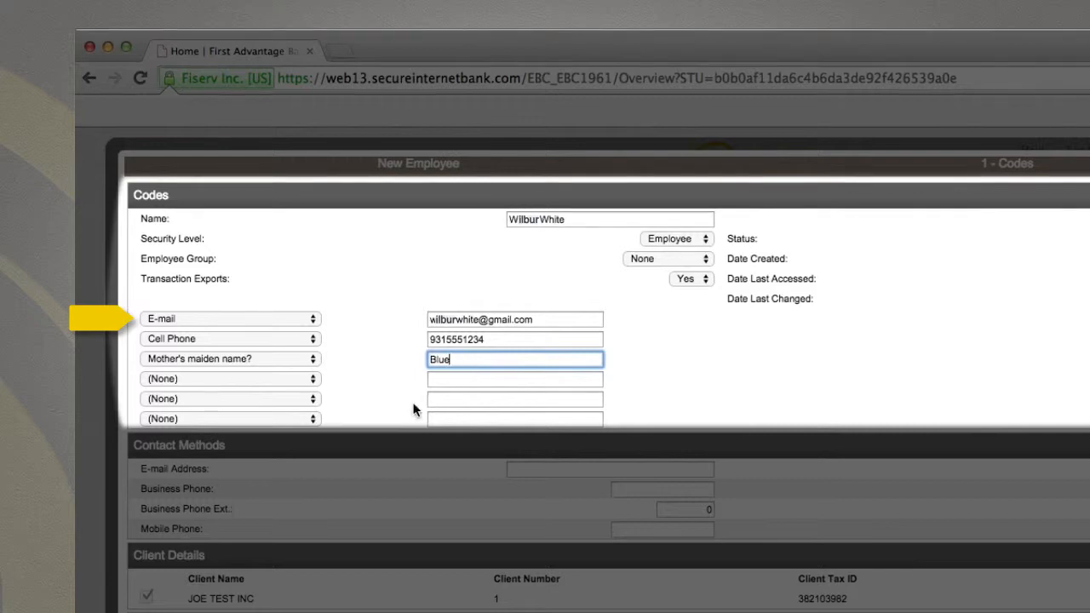
- Fill in the contact e-mail address, business phone and mobile phone numbers
{"action": "scroll", "coordinate": [250, 394], "scroll_direction": "down", "scroll_amount": 2}
{"action": "left_click", "coordinate": [585, 432]}
{"action": "left_click", "coordinate": [637, 417]}
{"action": "type", "text": "931-555-1245"}
{"action": "left_click", "coordinate": [645, 453]}
{"action": "type", "text": "931555"}
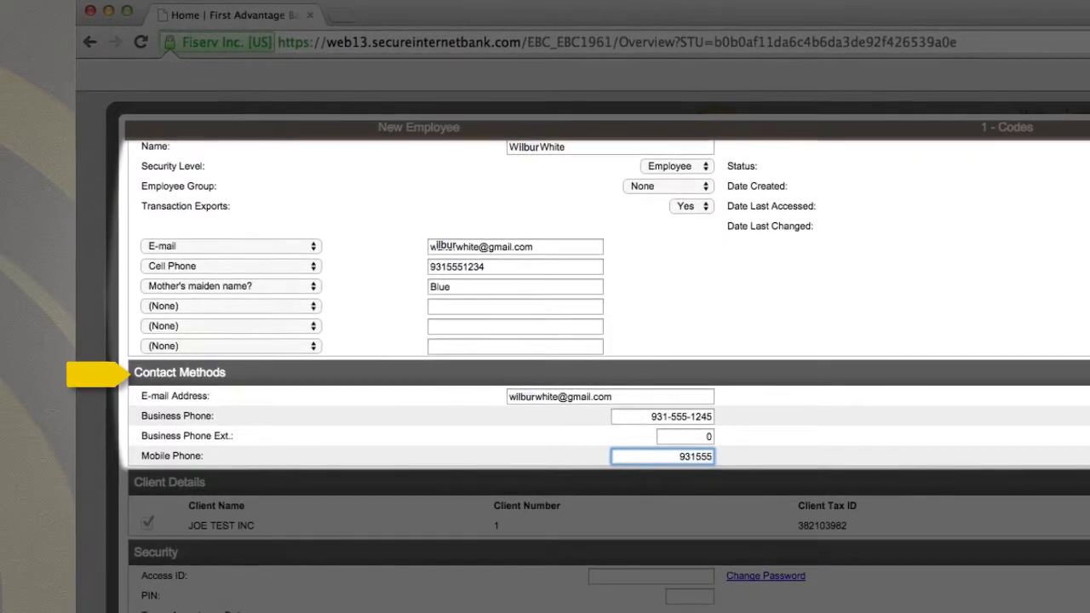
{"action": "type", "text": "1234"}
- Complete the mobile number, assign the client, and enter the employee's access ID
{"action": "key", "text": "Tab"}
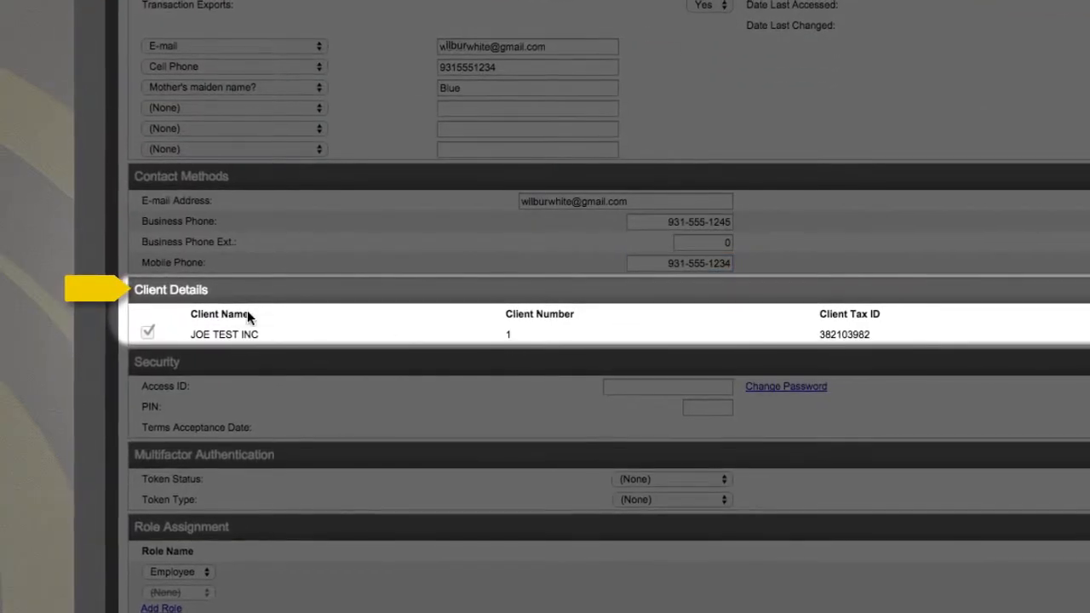
{"action": "left_click", "coordinate": [150, 332]}
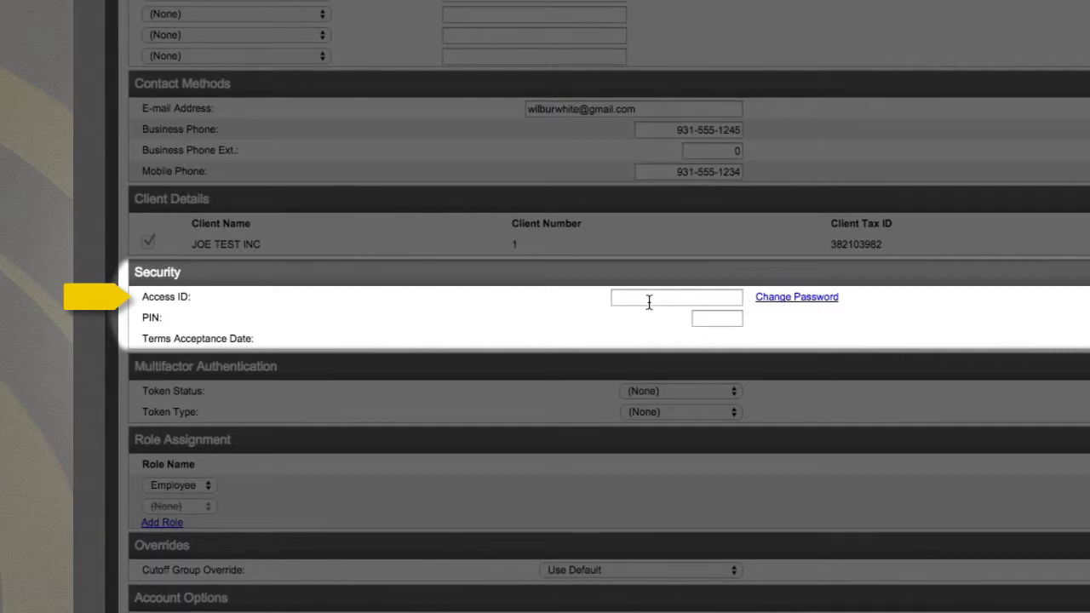
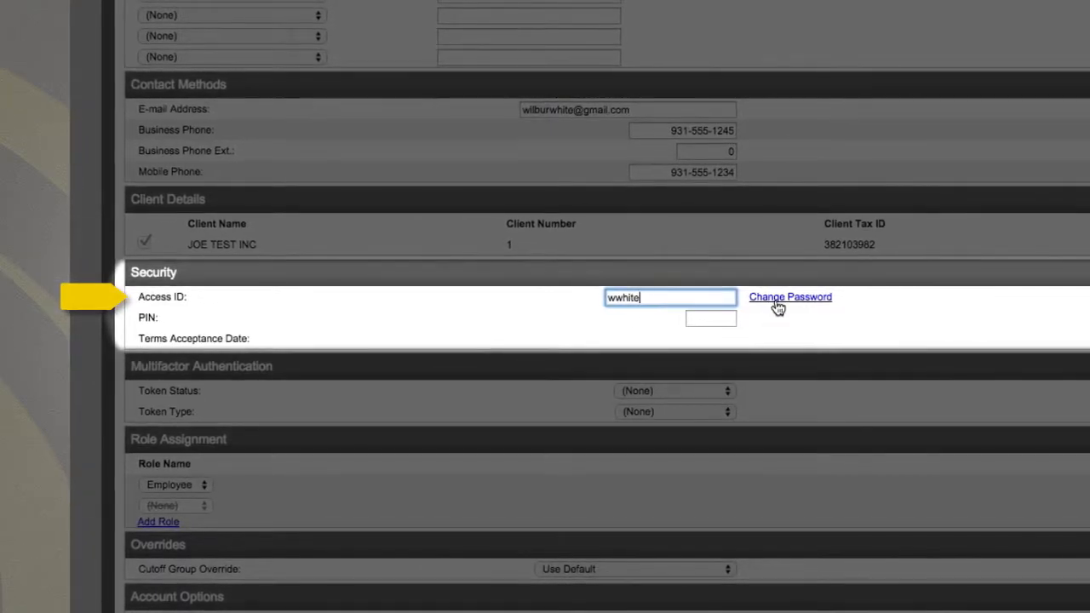
- Set the employee's password, confirm it, and save it to the form
{"action": "left_click", "coordinate": [774, 303]}
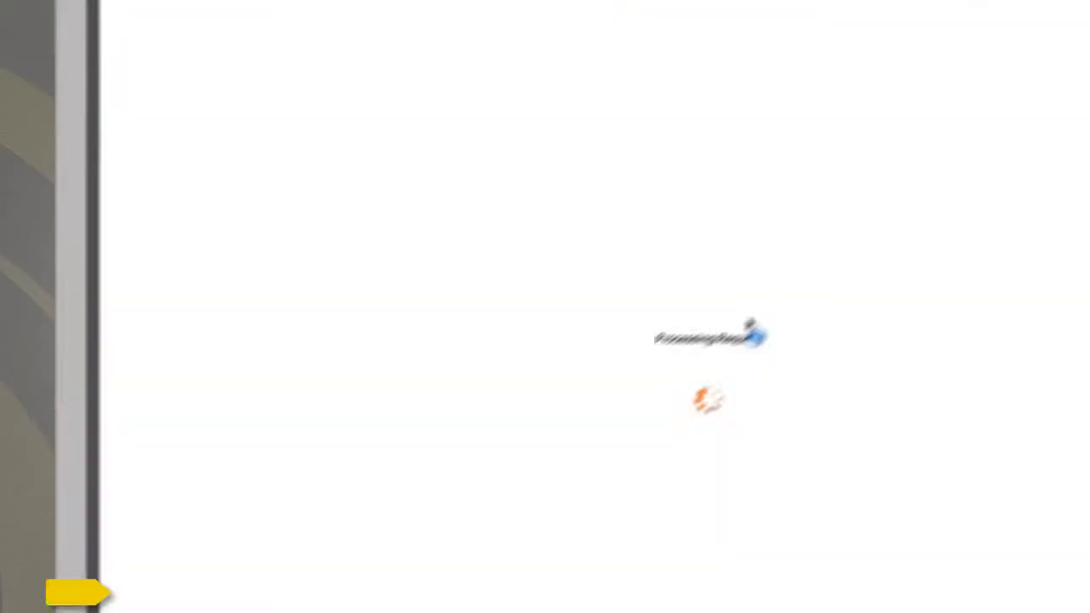
{"action": "type", "text": "********"}
{"action": "key", "text": "Tab"}
{"action": "type", "text": "*******"}
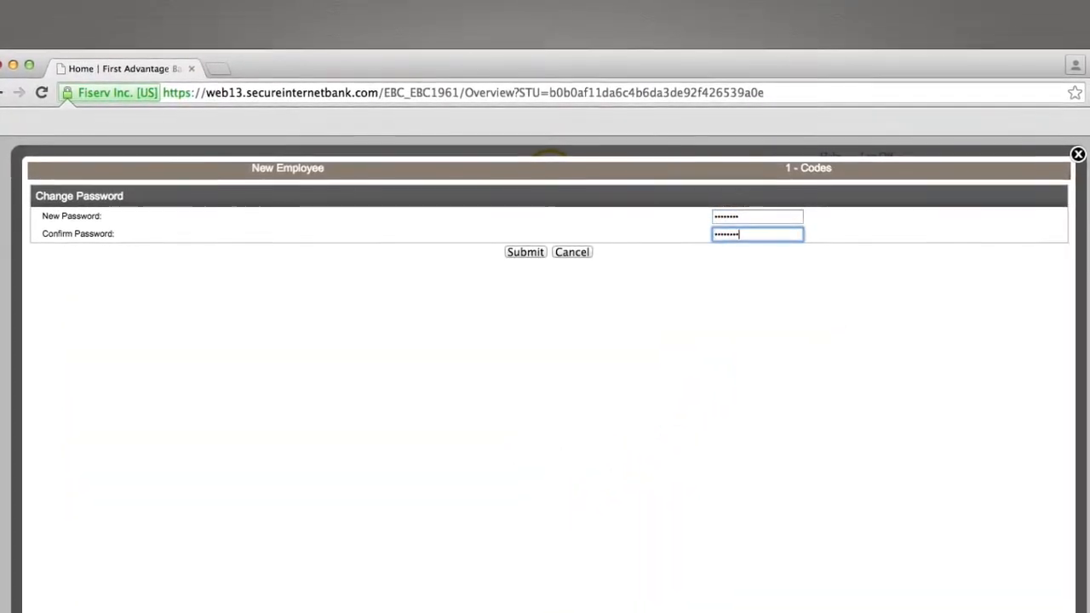
{"action": "left_click", "coordinate": [525, 252]}
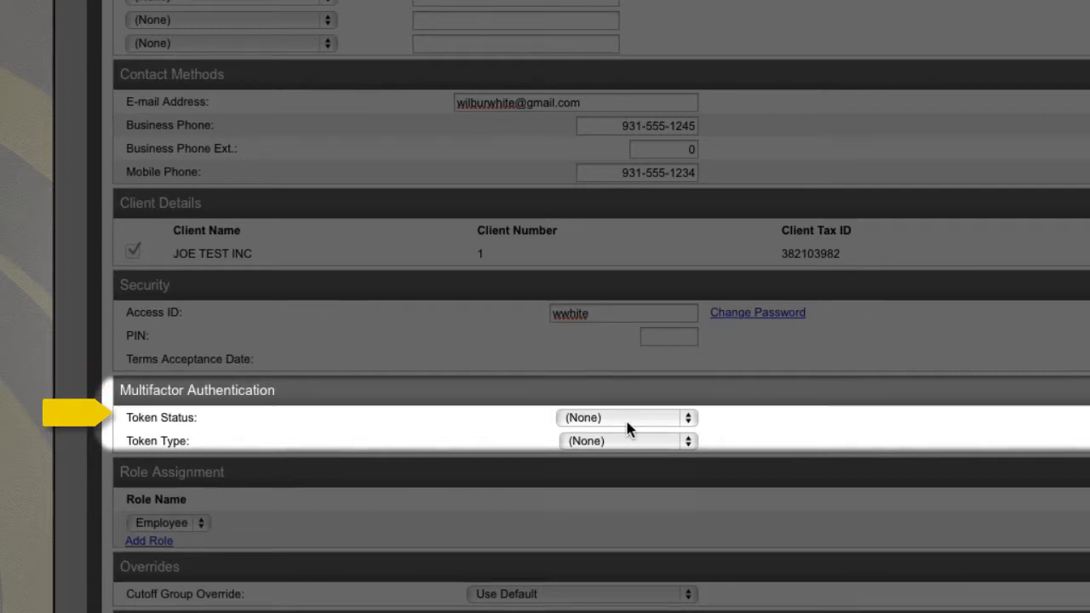
- Set token status to Pending Enablement and token type to Go3
{"action": "left_click", "coordinate": [627, 422]}
{"action": "left_click", "coordinate": [626, 452]}
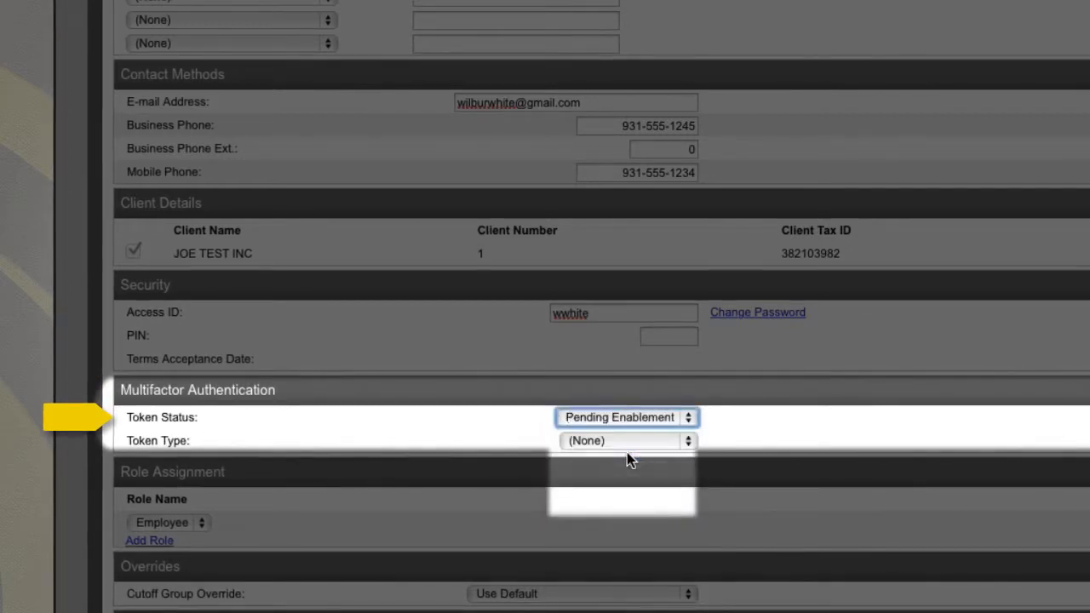
{"action": "left_click", "coordinate": [629, 443]}
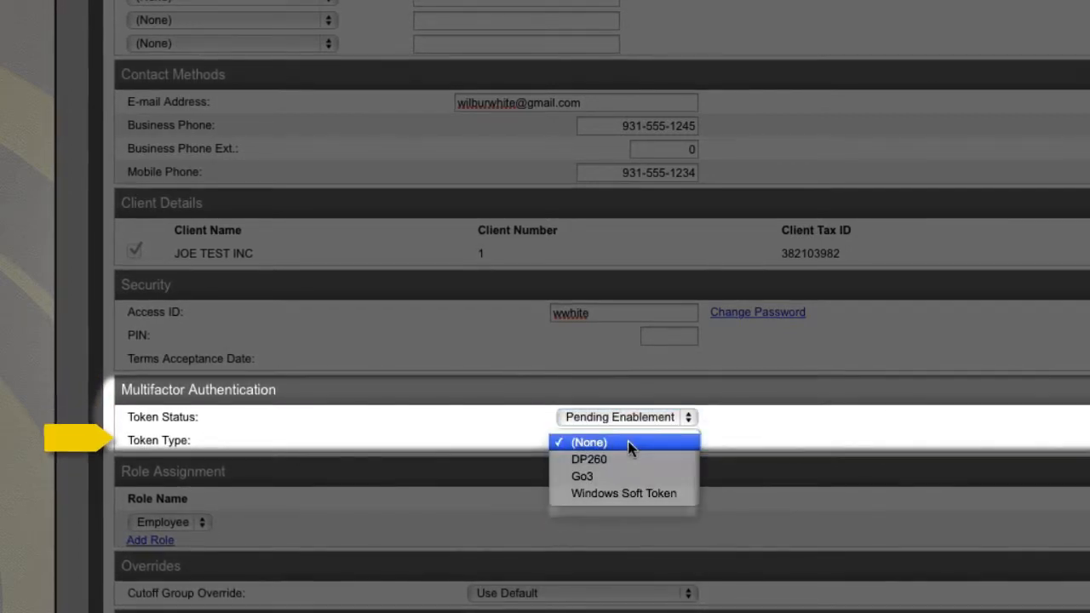
{"action": "left_click", "coordinate": [623, 476]}
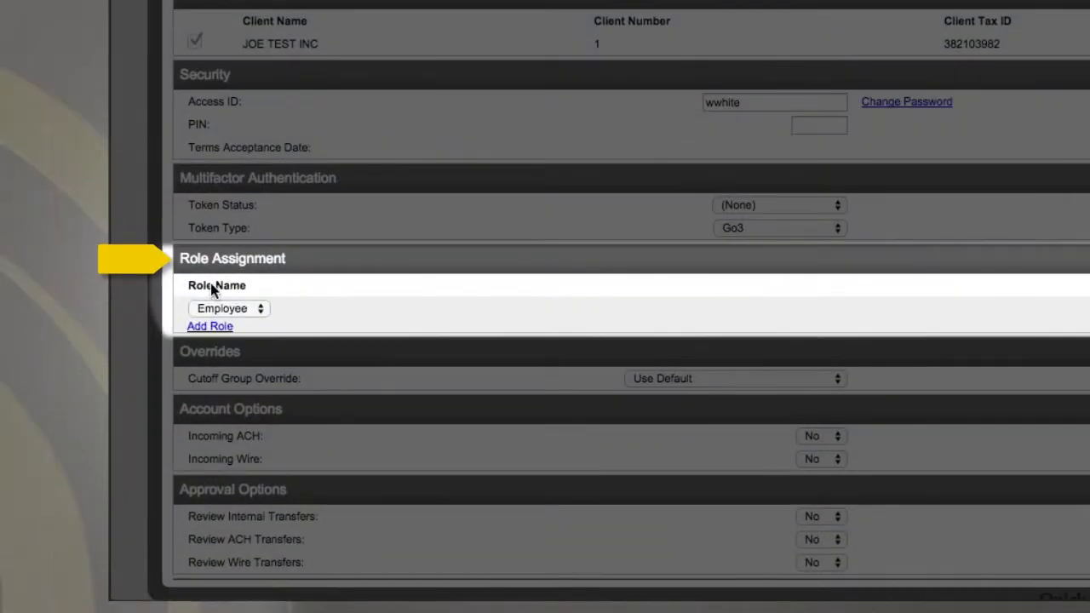
- Keep Employee as the assigned role
{"action": "left_click", "coordinate": [253, 308]}
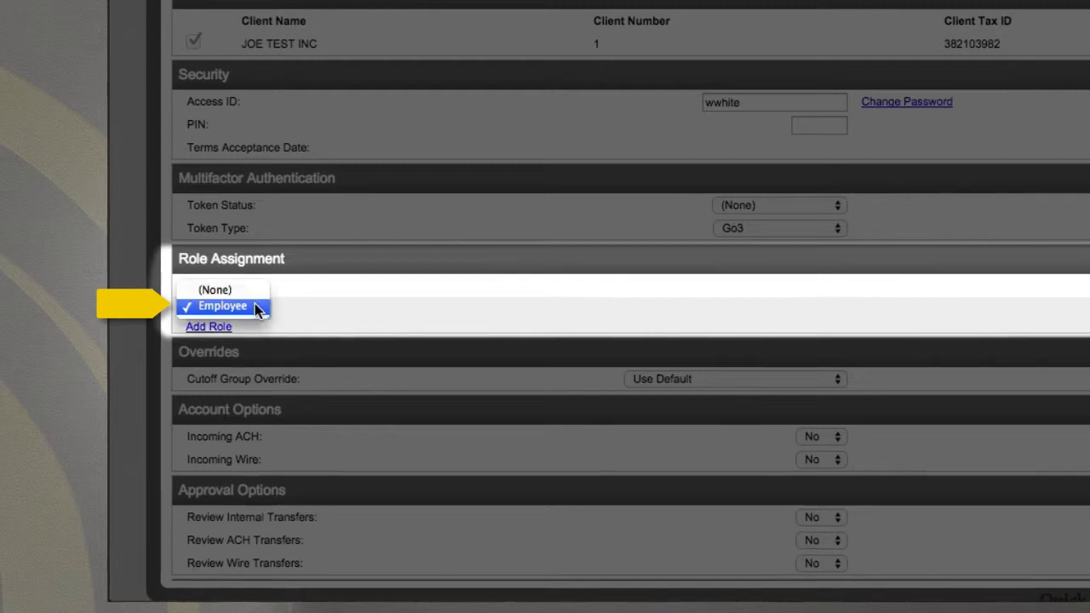
{"action": "left_click", "coordinate": [249, 305]}
{"action": "scroll", "coordinate": [354, 299], "scroll_direction": "down", "scroll_amount": 2}
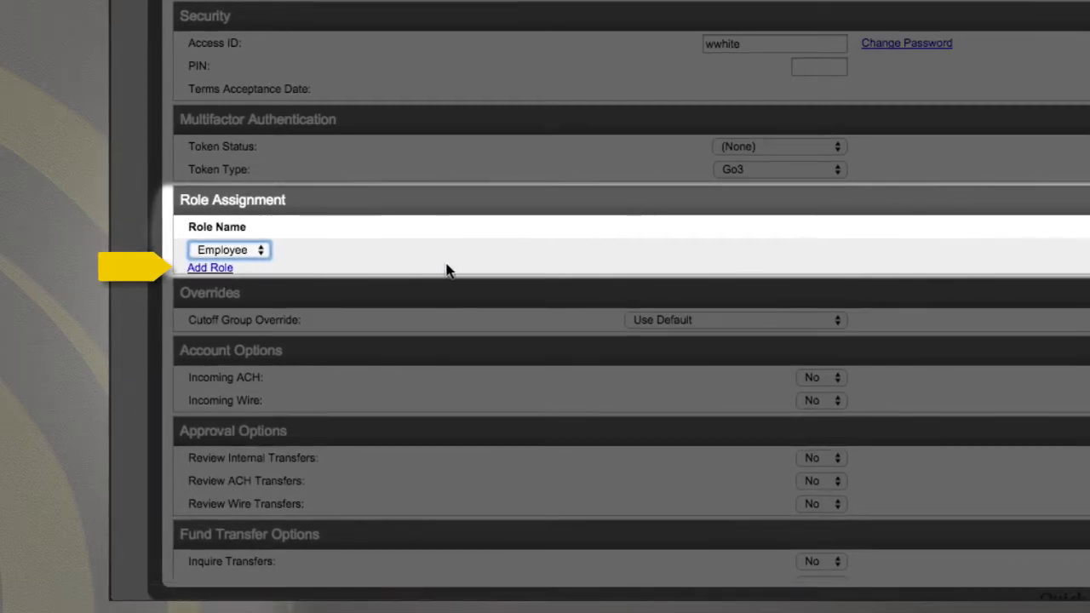
{"action": "scroll", "coordinate": [445, 264], "scroll_direction": "down", "scroll_amount": 2}
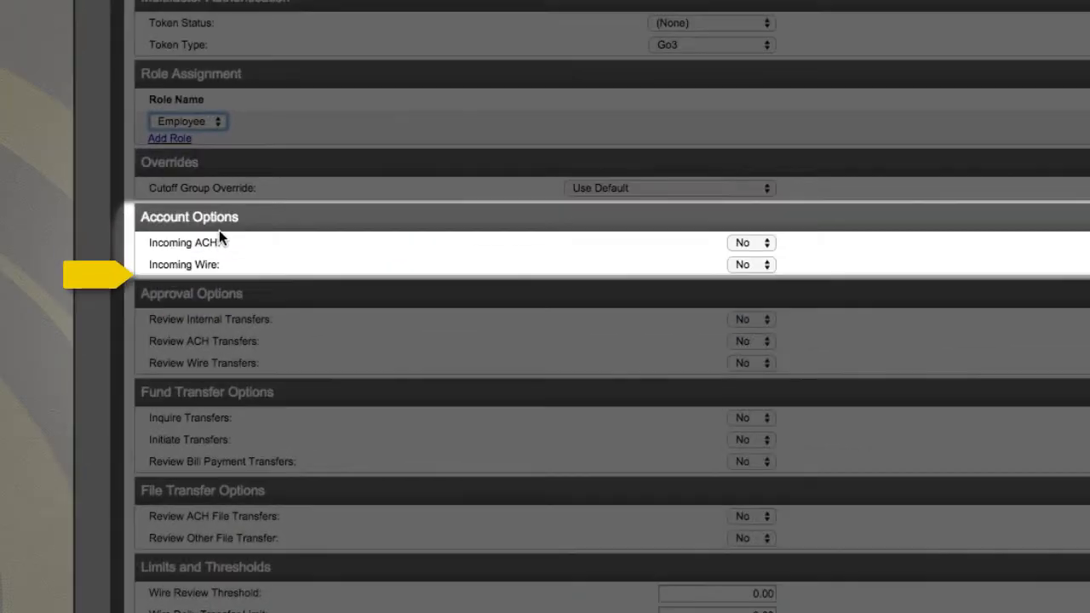
- Set both Incoming ACH and Incoming Wire to Yes
{"action": "left_click", "coordinate": [769, 246]}
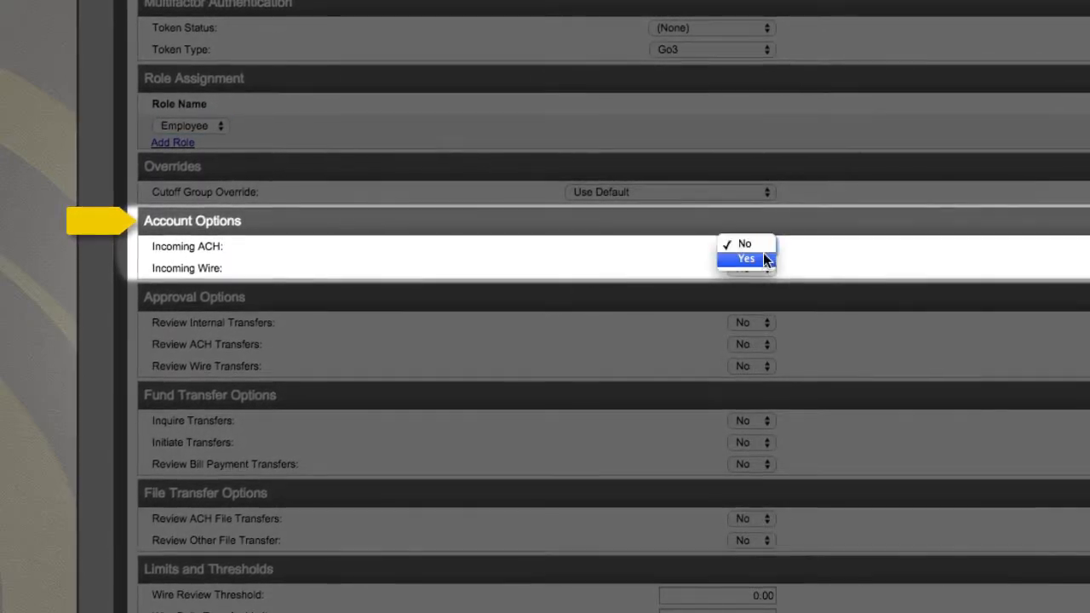
{"action": "left_click", "coordinate": [762, 258]}
{"action": "left_click", "coordinate": [754, 274]}
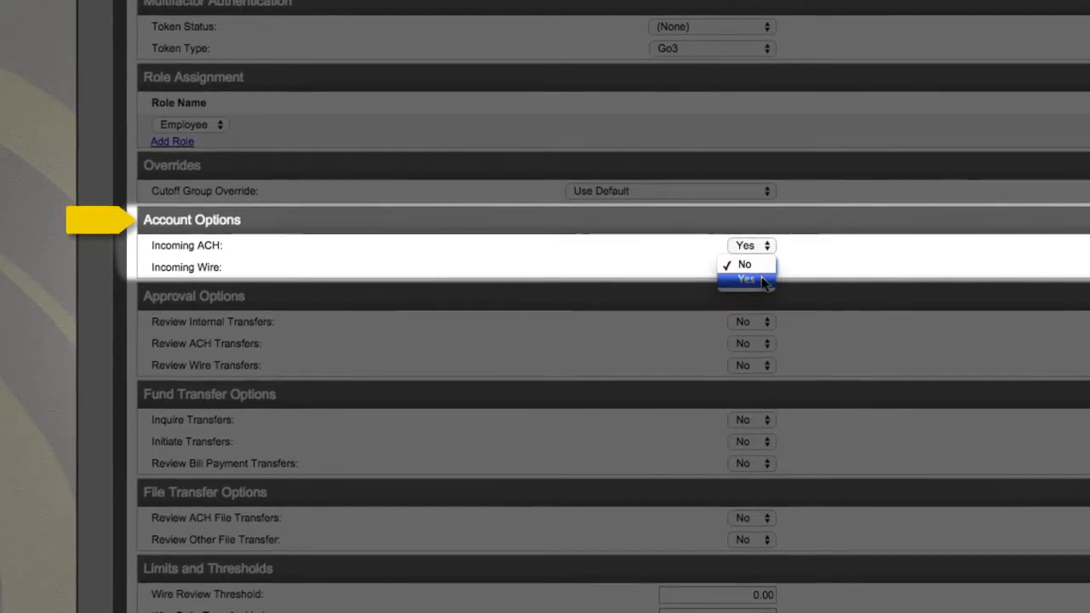
{"action": "left_click", "coordinate": [761, 278]}
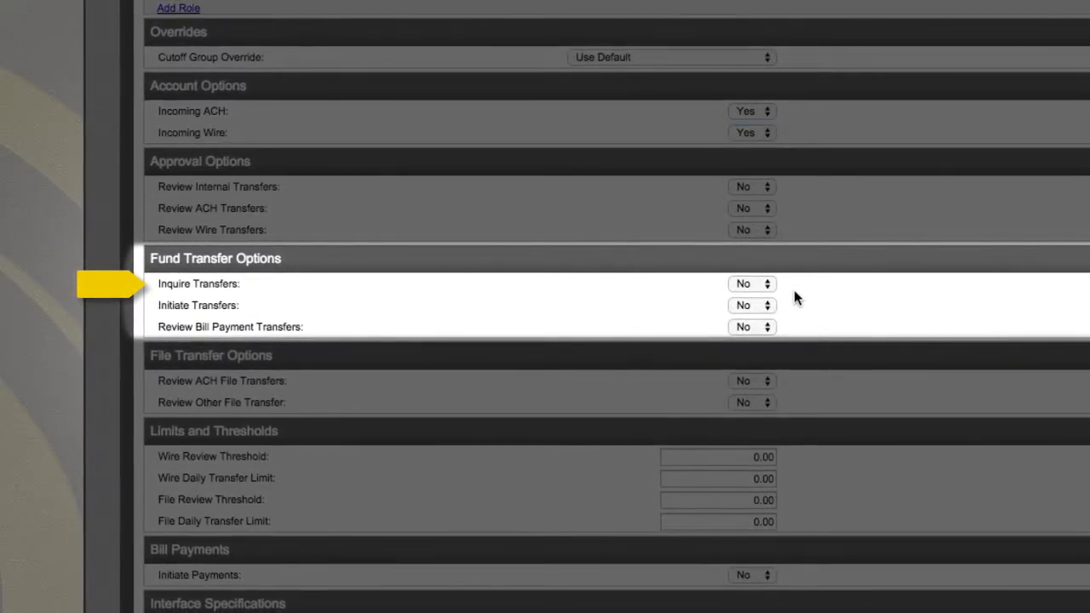
- Allow inquiring and initiating transfers, keeping Review Bill Payment Transfers at No
{"action": "left_click", "coordinate": [768, 289]}
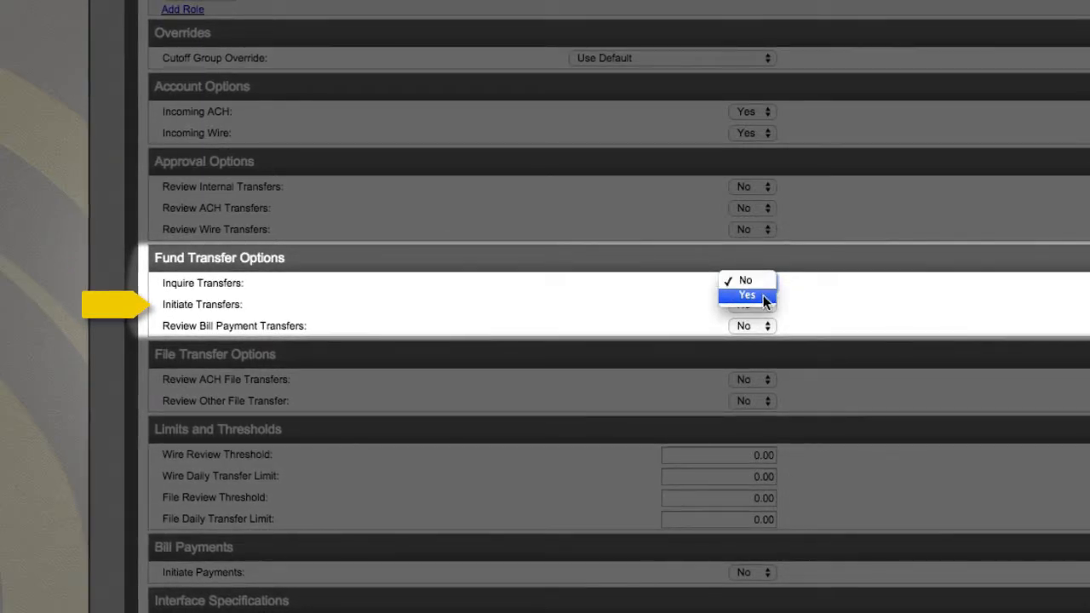
{"action": "left_click", "coordinate": [766, 295]}
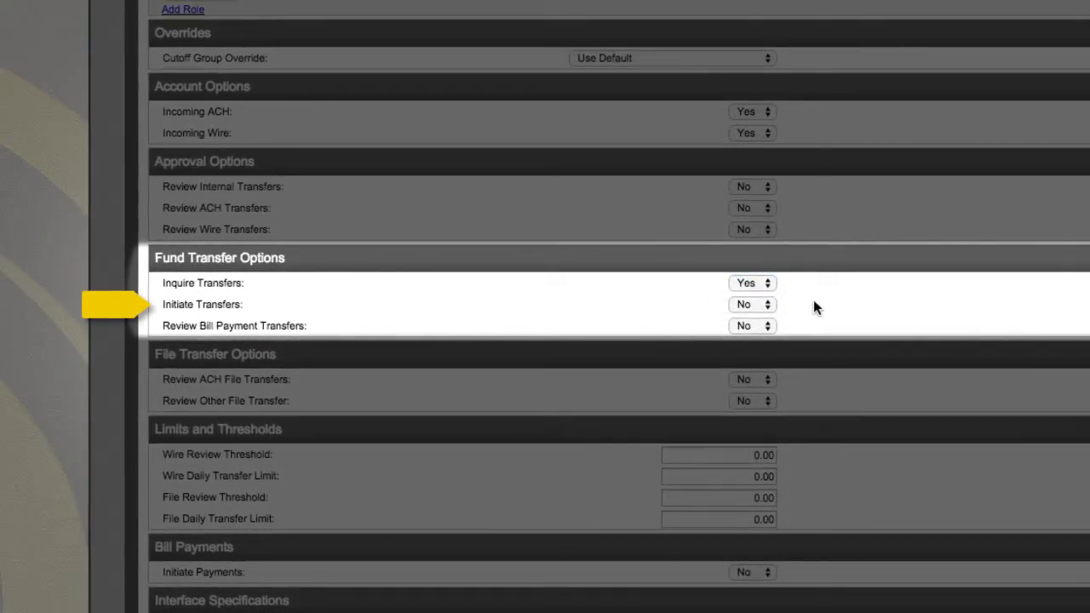
{"action": "left_click", "coordinate": [765, 305]}
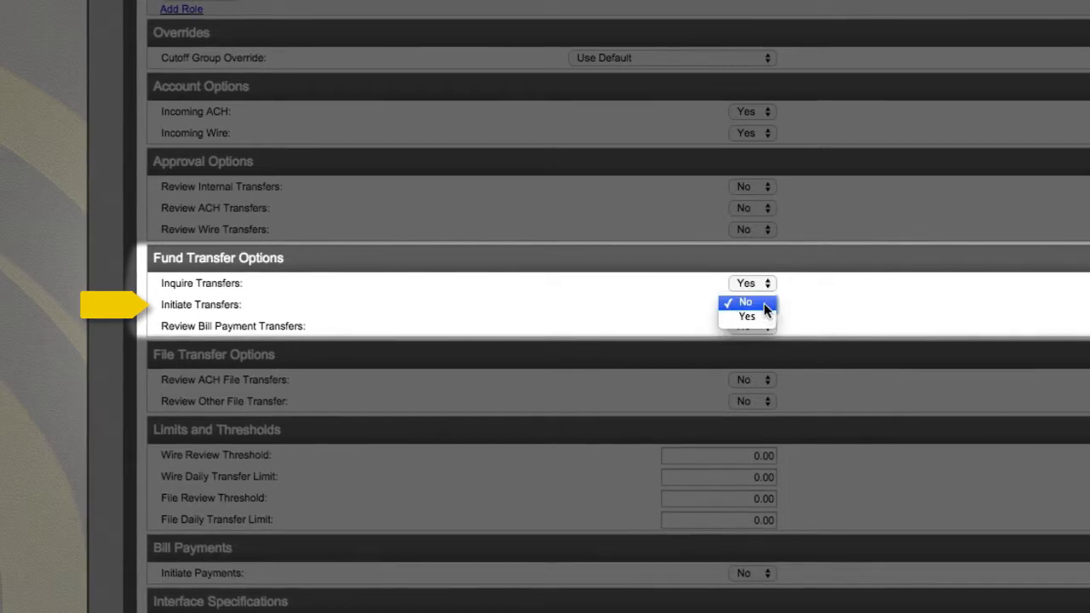
{"action": "left_click", "coordinate": [761, 316]}
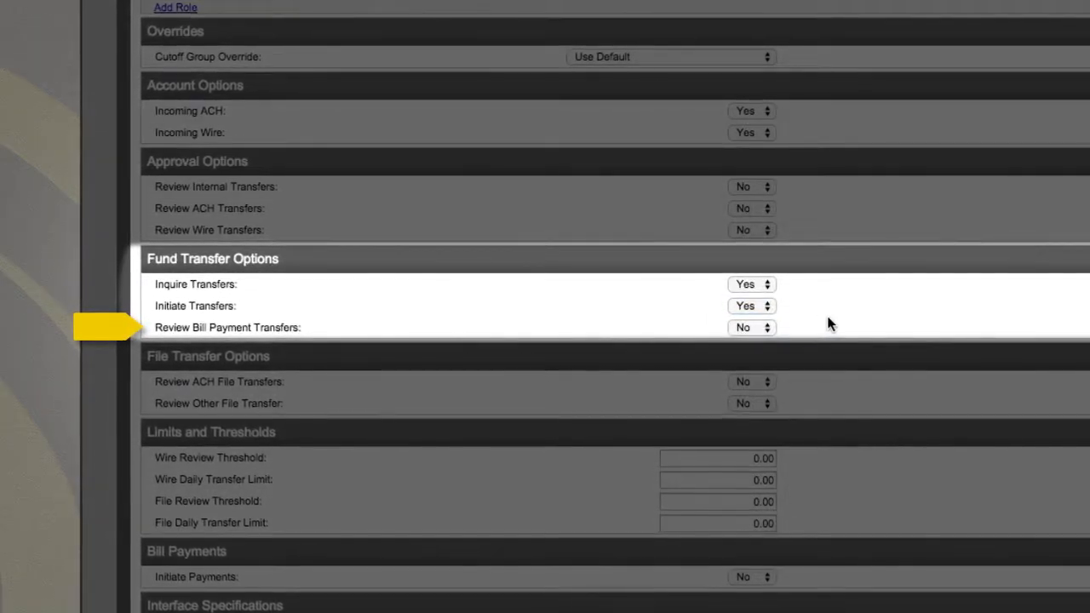
{"action": "left_click", "coordinate": [769, 328]}
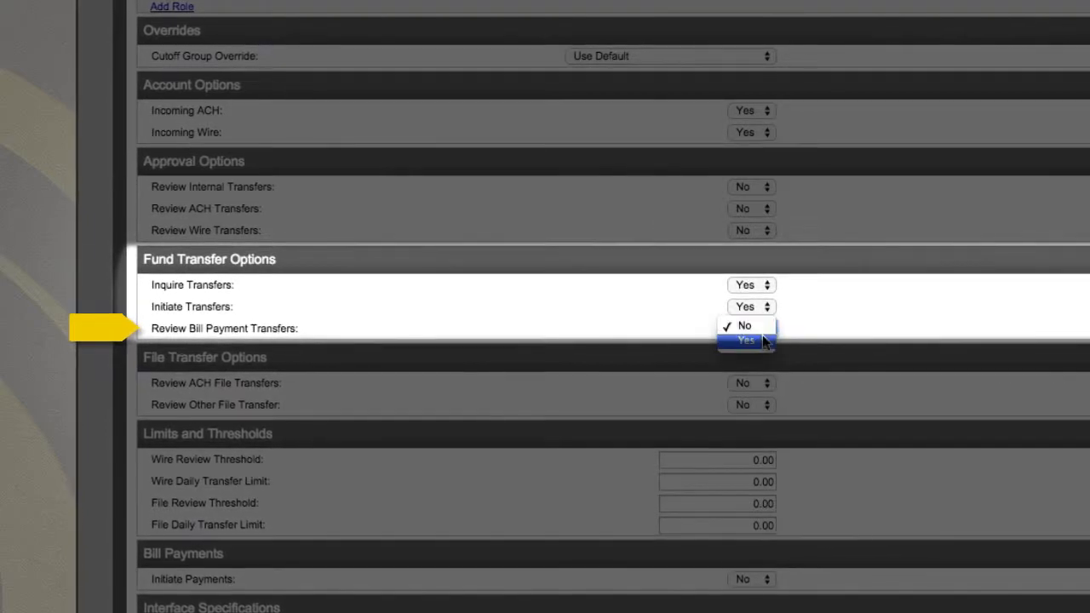
{"action": "left_click", "coordinate": [812, 324]}
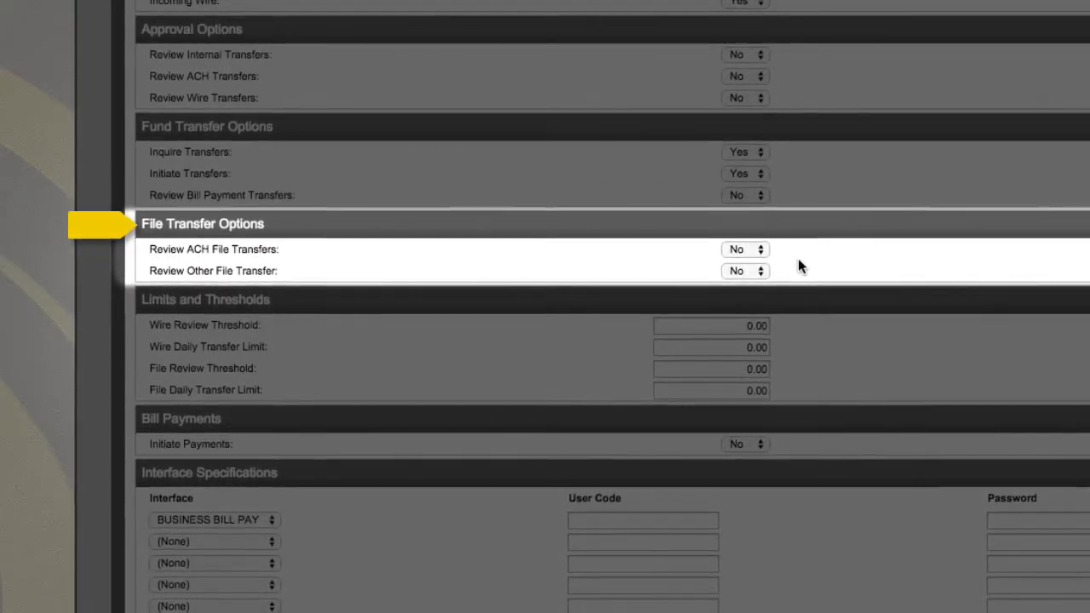
- Set Review ACH File Transfers and Review Other File Transfer to Yes
{"action": "left_click", "coordinate": [749, 248]}
{"action": "left_click", "coordinate": [749, 257]}
{"action": "left_click", "coordinate": [750, 264]}
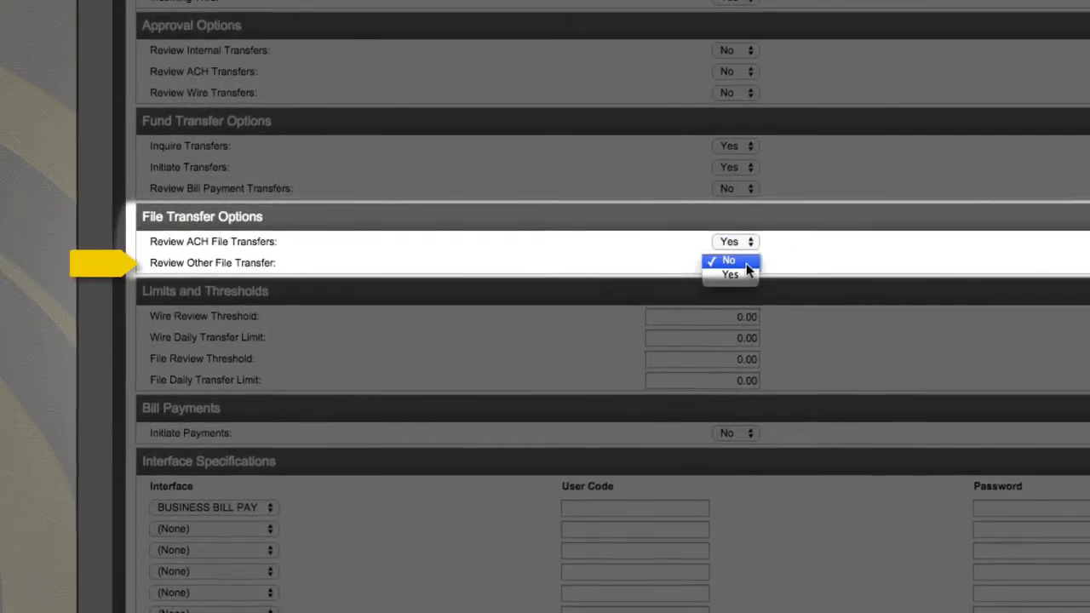
{"action": "left_click", "coordinate": [746, 276]}
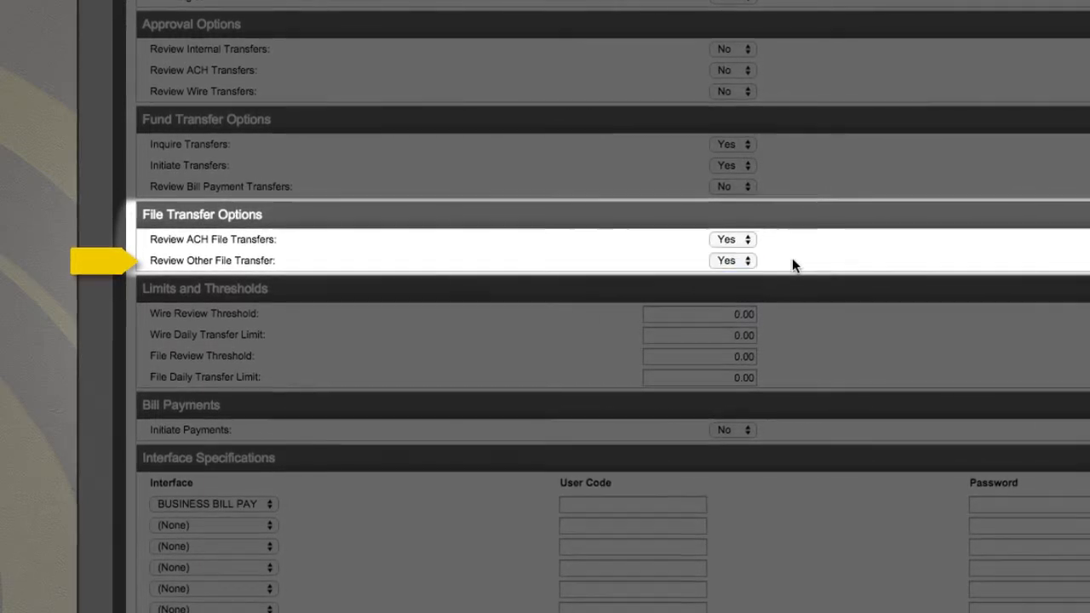
{"action": "scroll", "coordinate": [791, 257], "scroll_direction": "down", "scroll_amount": 2}
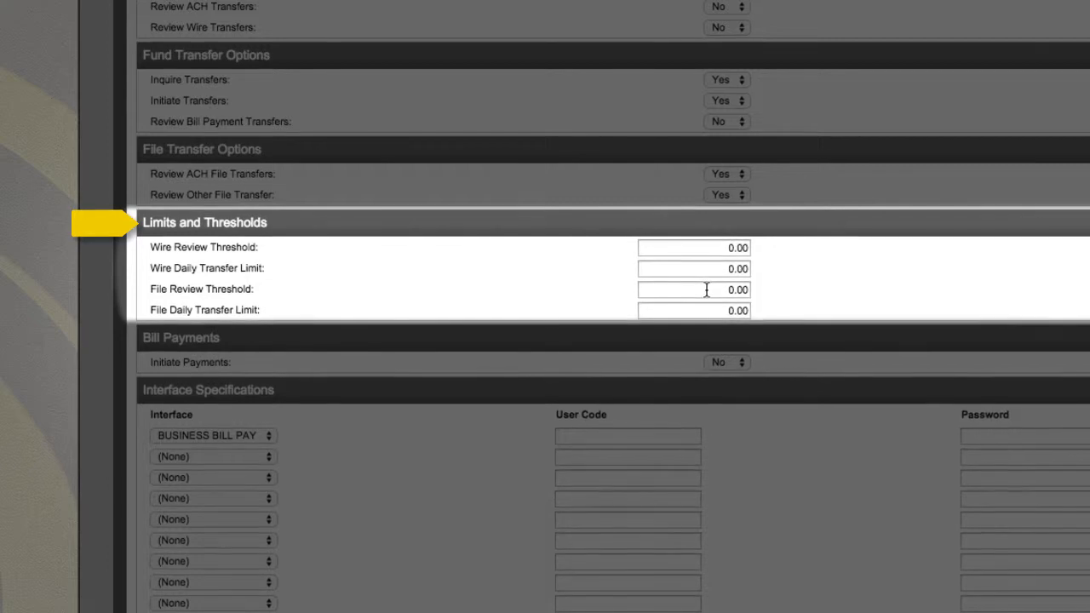
- Enter 10000.00 for both File Review Threshold and File Daily Transfer Limit
{"action": "type", "text": "1000"}
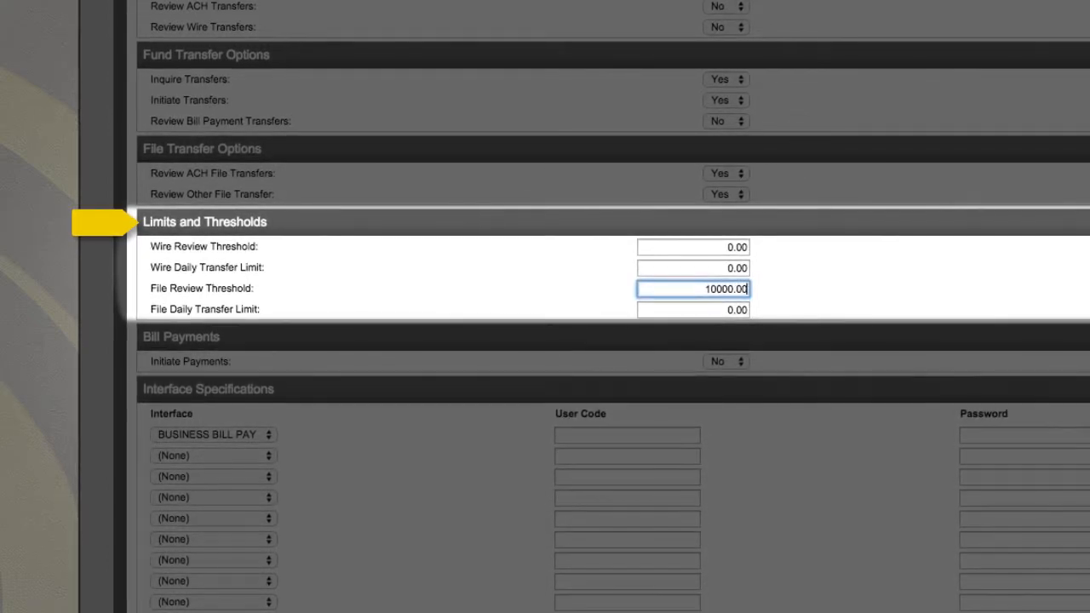
{"action": "key", "text": "Tab"}
{"action": "type", "text": "10000"}
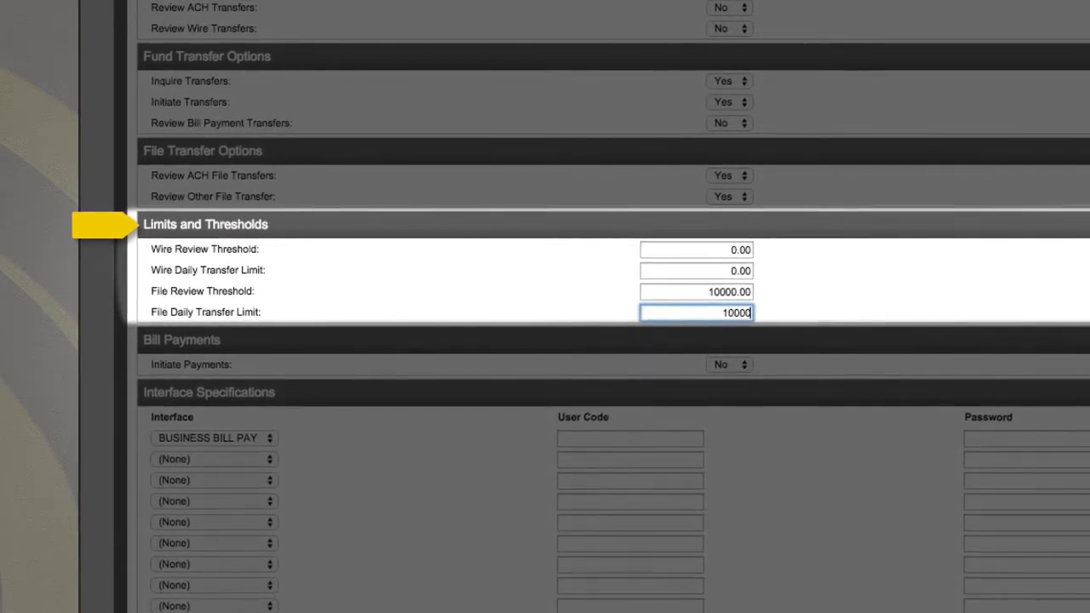
{"action": "type", "text": ".00"}
{"action": "left_click", "coordinate": [788, 293]}
{"action": "scroll", "coordinate": [805, 241], "scroll_direction": "down", "scroll_amount": 1}
{"action": "scroll", "coordinate": [800, 234], "scroll_direction": "down", "scroll_amount": 2}
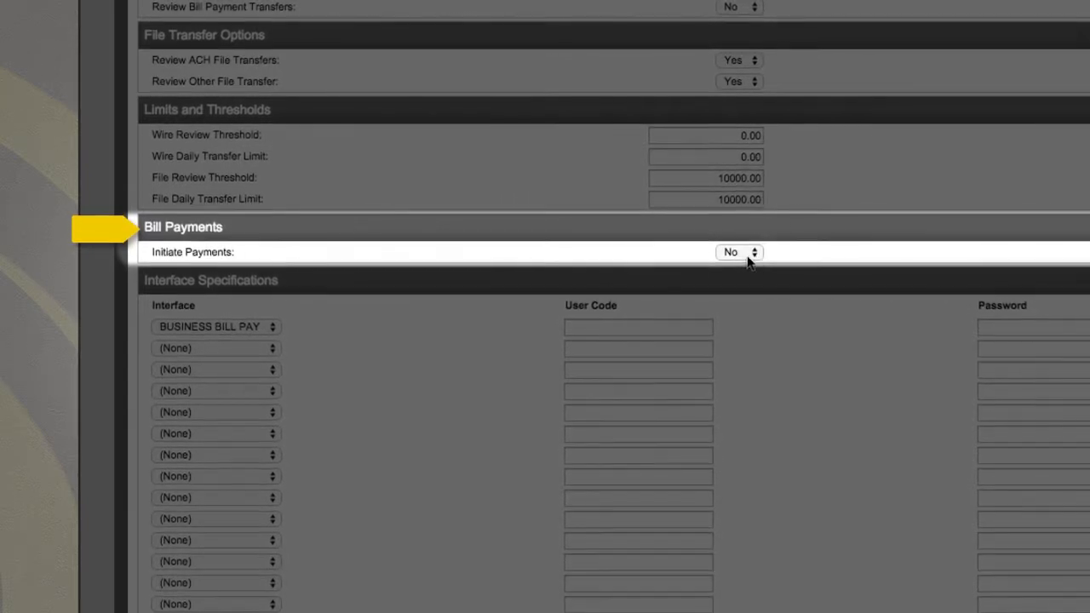
{"action": "scroll", "coordinate": [737, 281], "scroll_direction": "down", "scroll_amount": 3}
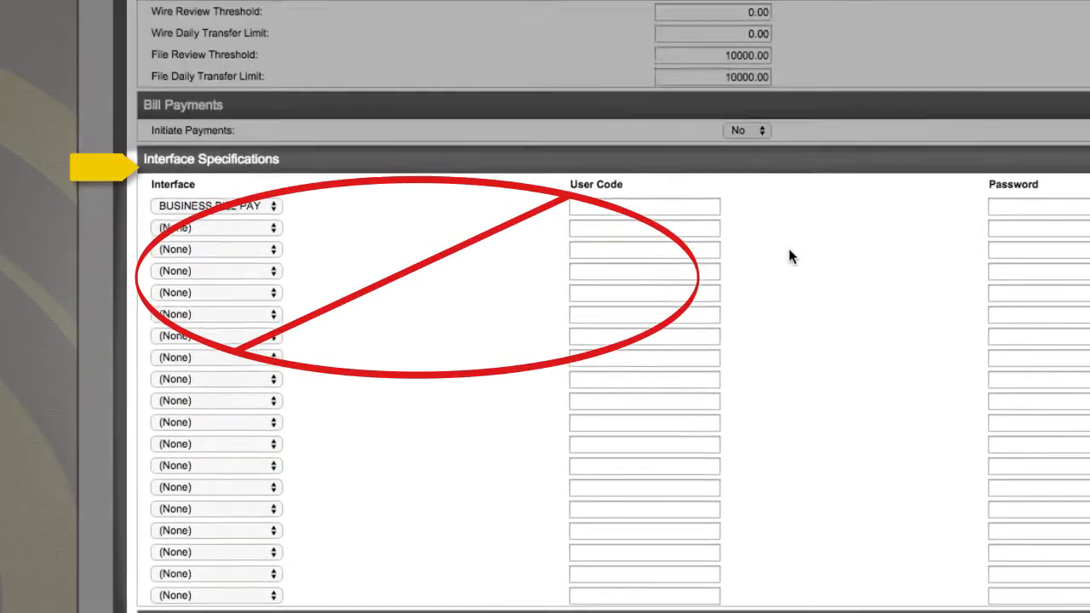
{"action": "scroll", "coordinate": [789, 249], "scroll_direction": "down", "scroll_amount": 1}
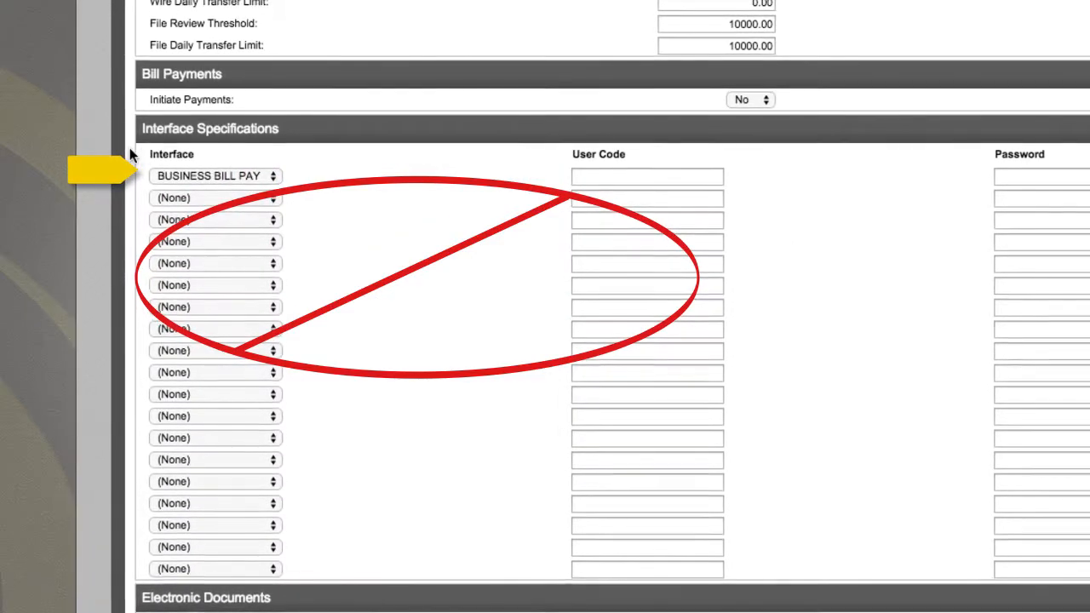
{"action": "scroll", "coordinate": [438, 219], "scroll_direction": "down", "scroll_amount": 10}
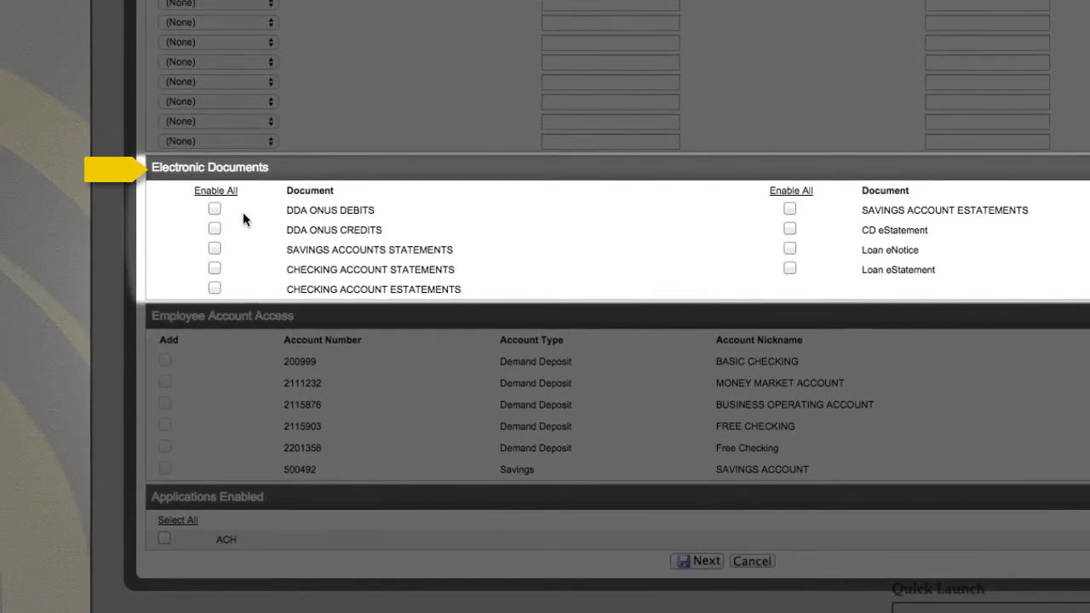
- Enable DDA ONUS DEBITS, Checking Account Statements and Savings Account eStatements, then submit the profile
{"action": "left_click", "coordinate": [217, 229]}
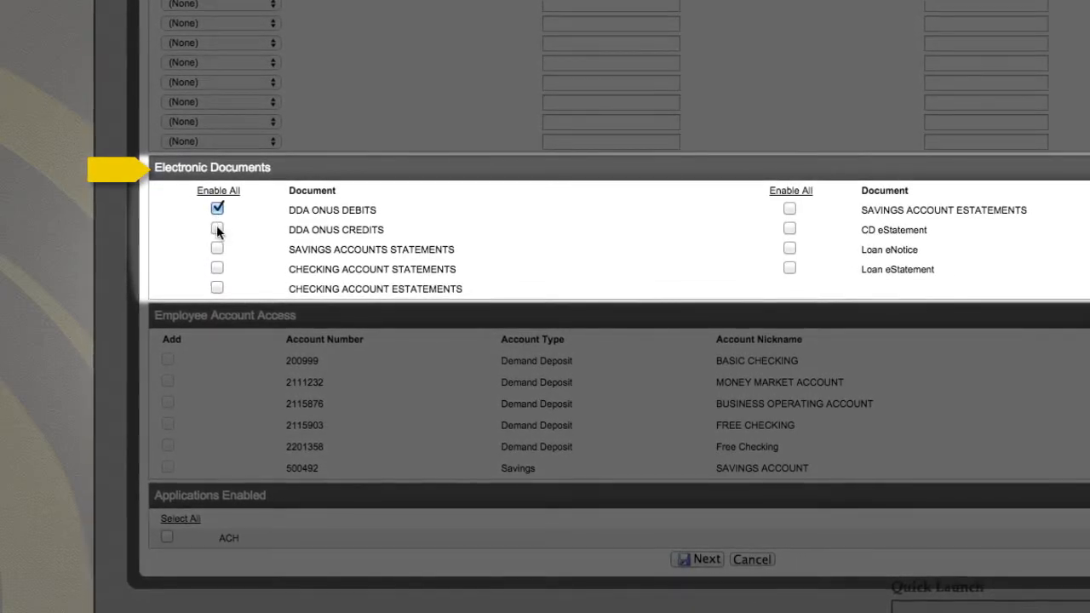
{"action": "left_click", "coordinate": [217, 267]}
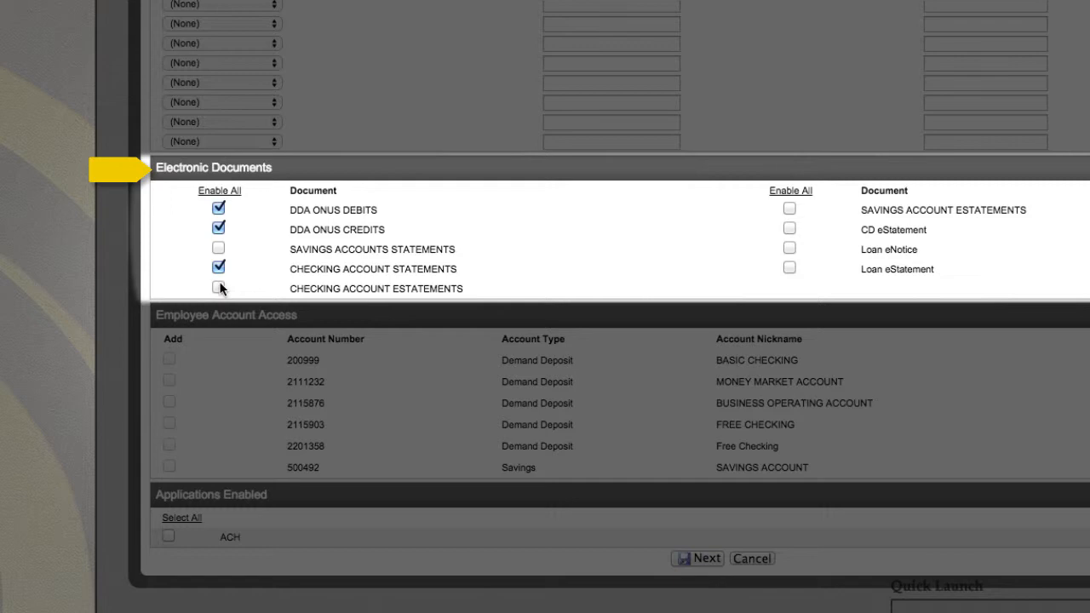
{"action": "left_click", "coordinate": [790, 209]}
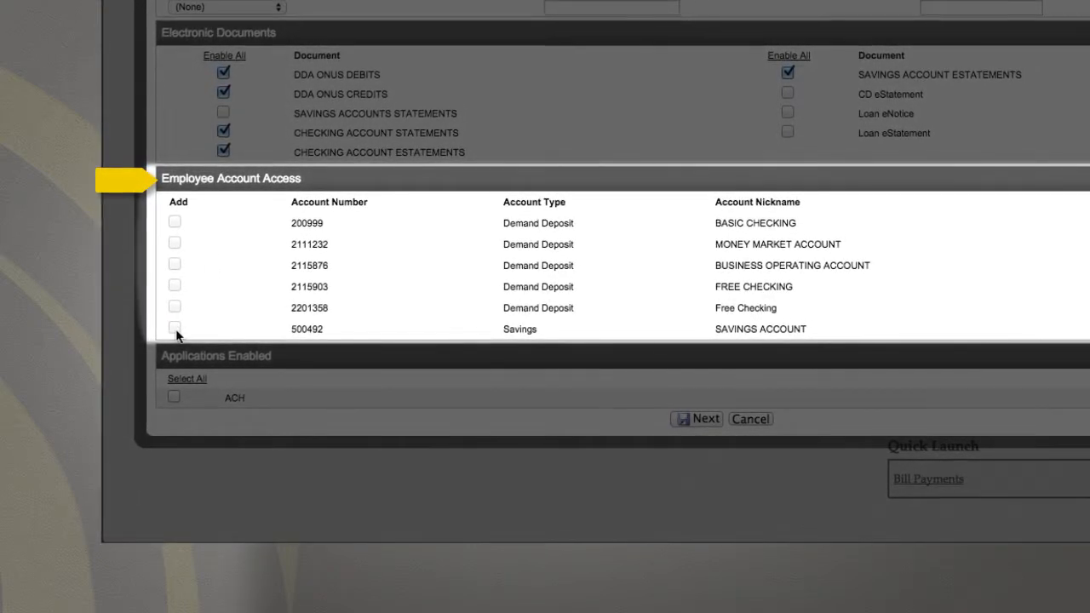
{"action": "scroll", "coordinate": [218, 265], "scroll_direction": "down", "scroll_amount": 2}
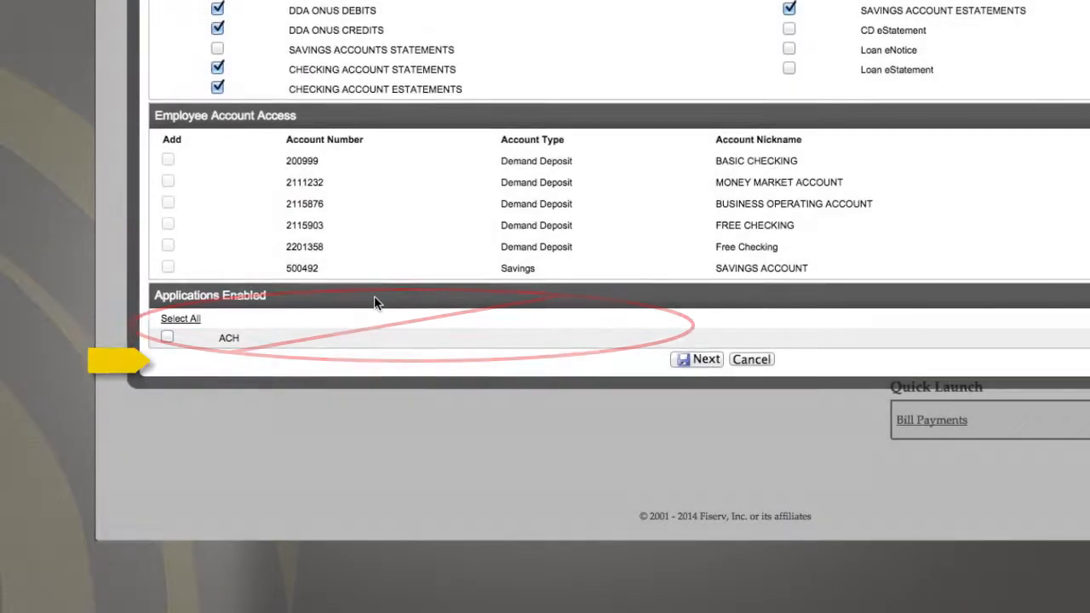
{"action": "left_click", "coordinate": [687, 359]}
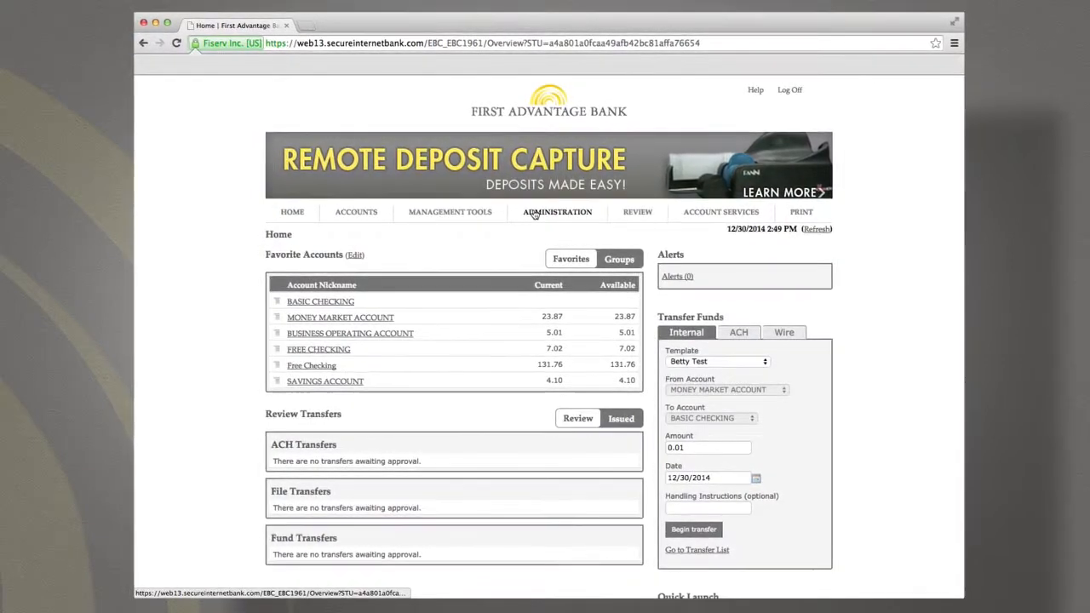
- Go to ADMINISTRATION > Employee > Profile & Permissions
{"action": "left_click", "coordinate": [531, 215]}
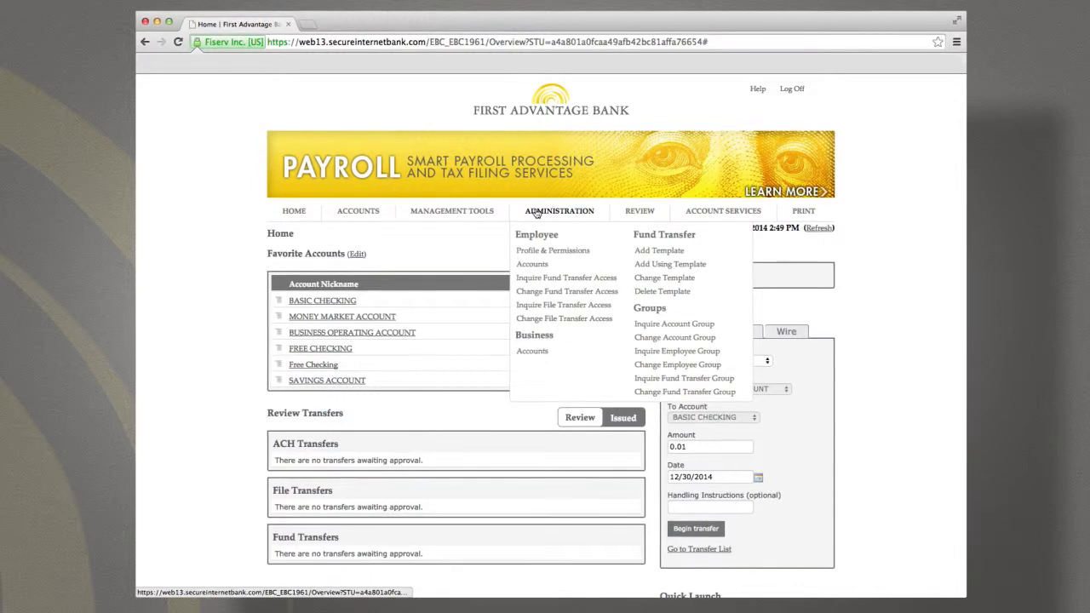
{"action": "left_click", "coordinate": [542, 255]}
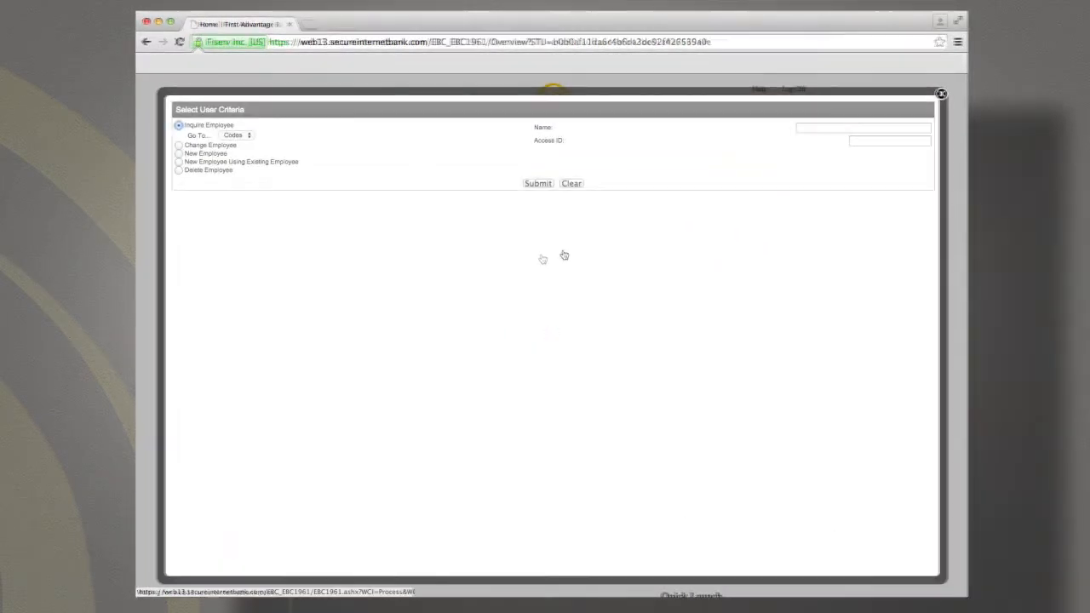